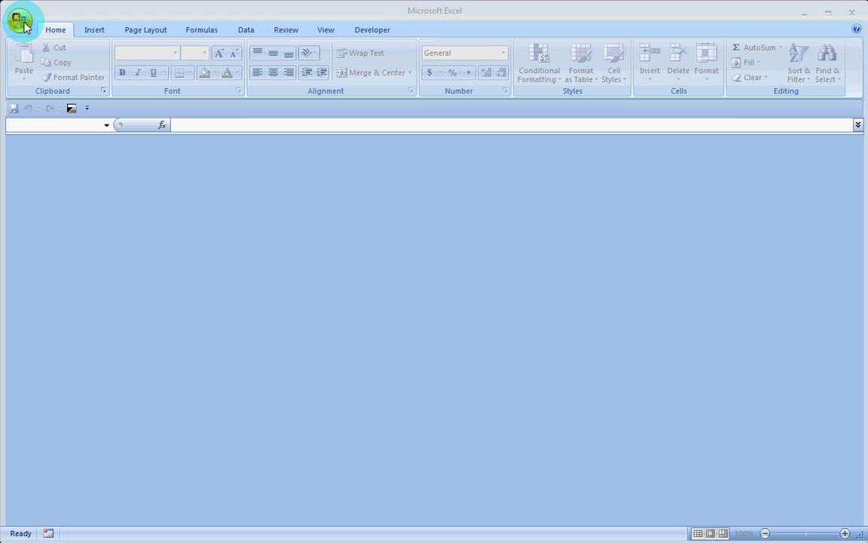
Search the online templates for "hr dashboard" and create a new workbook by downloading the Human Resources (HR) dashboard template
click(20, 23)
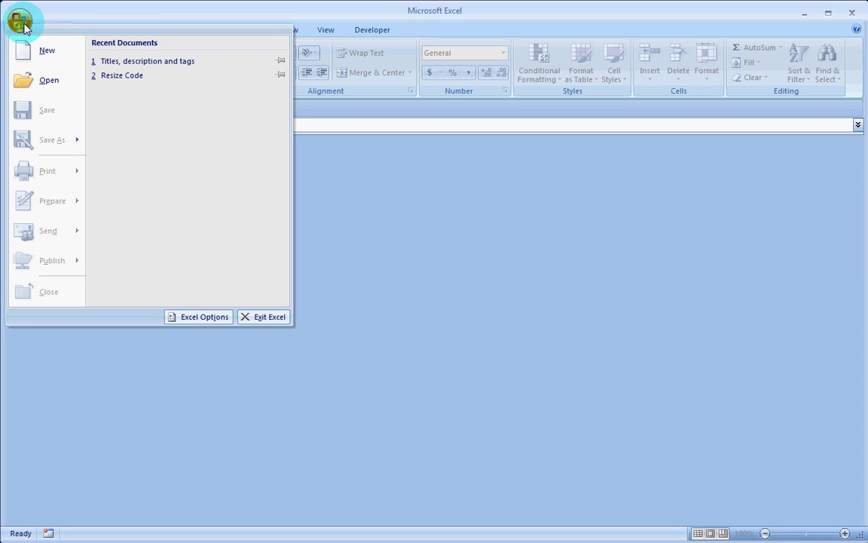
click(51, 51)
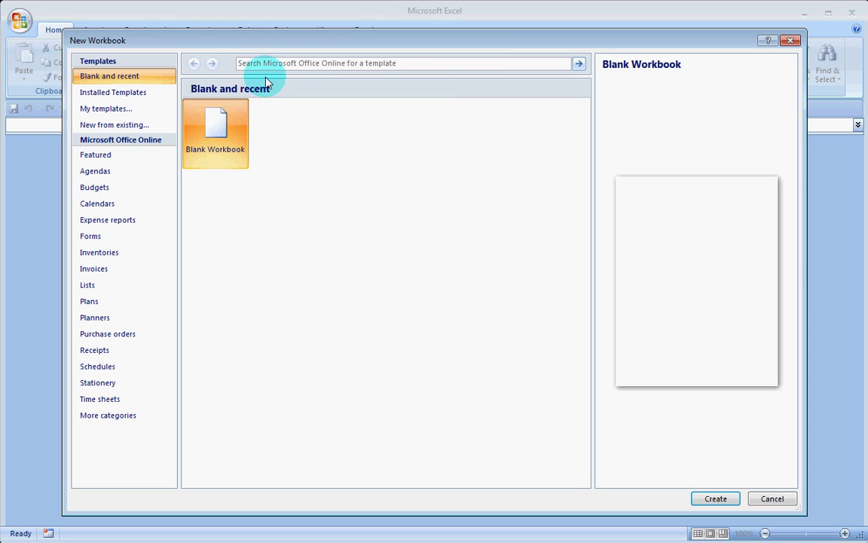
click(285, 64)
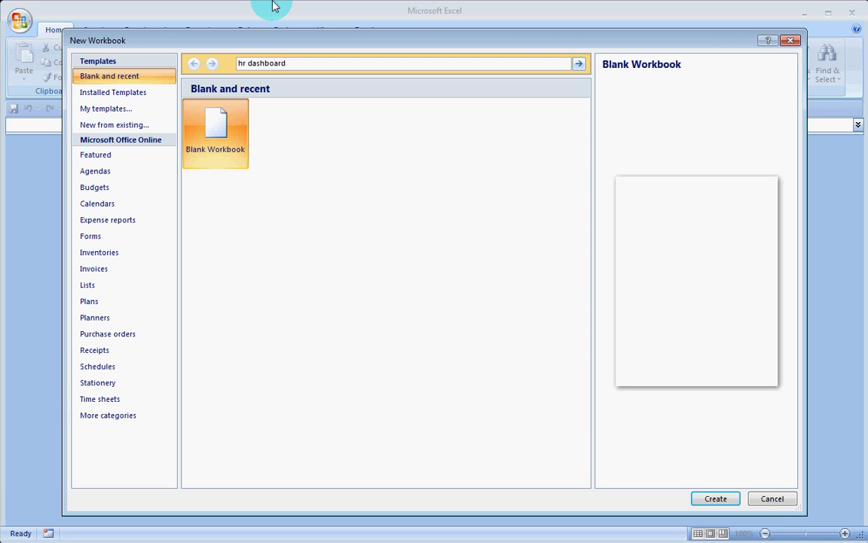
key(Return)
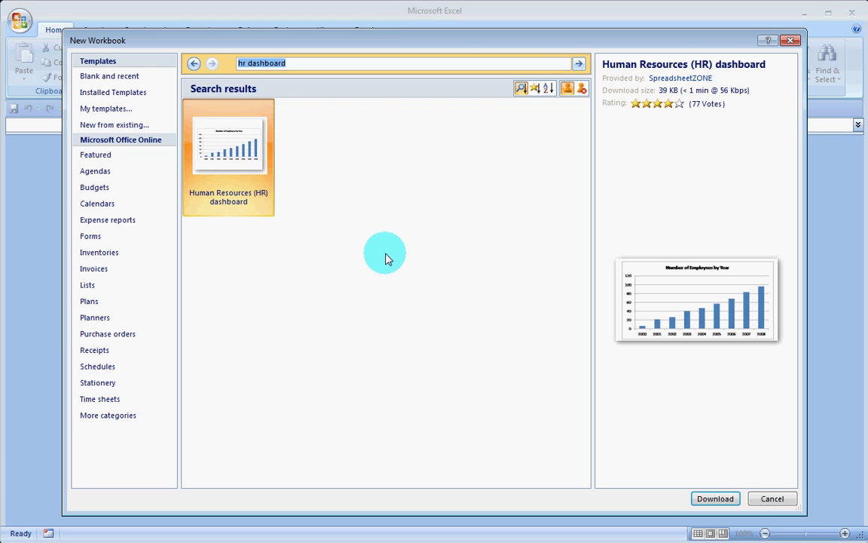
click(232, 194)
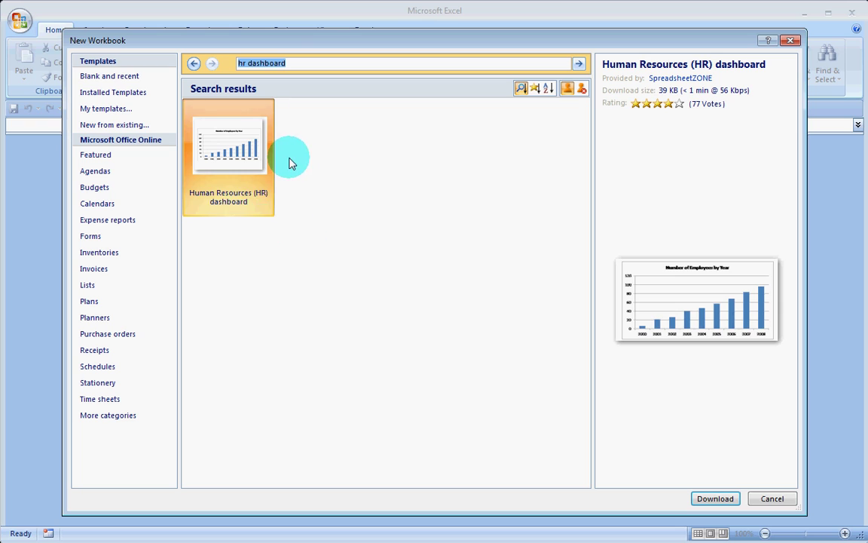
click(716, 498)
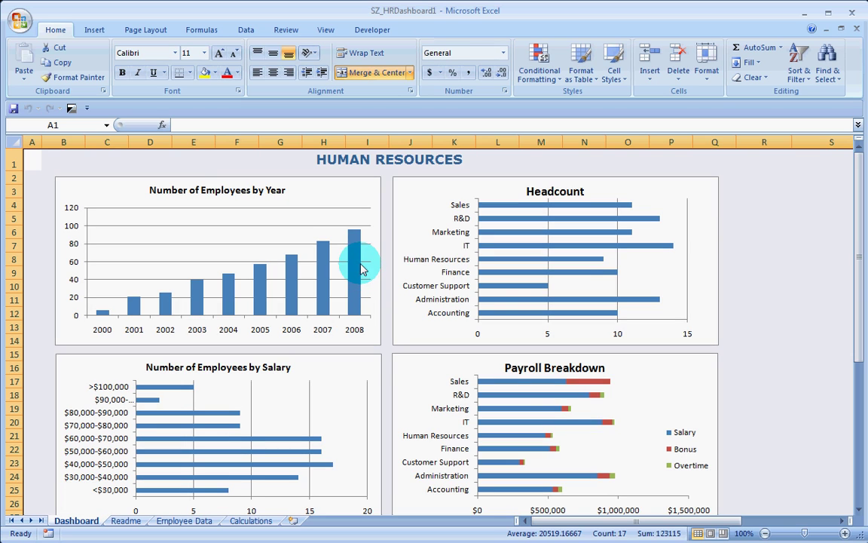
Minimize the ribbon and look over the whole Dashboard sheet, down to the Salary Distribution chart and employee selector and back up
double_click(53, 29)
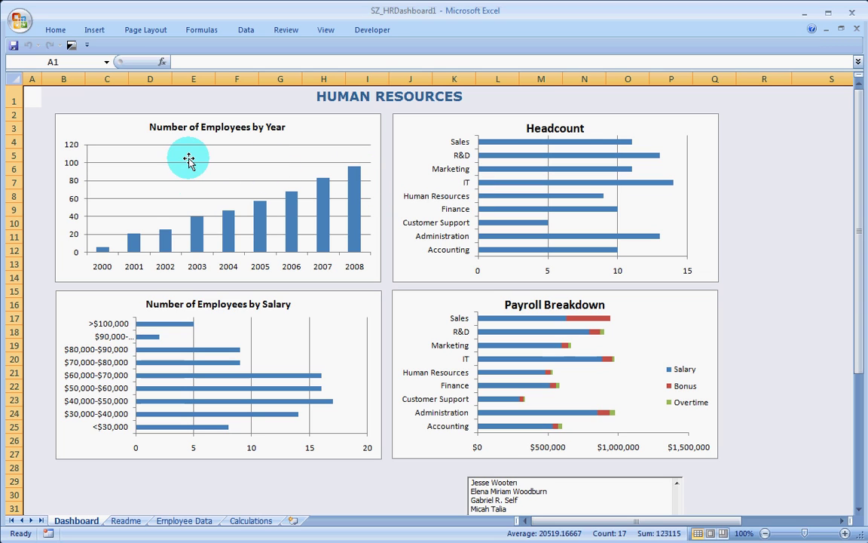
scroll(531, 317, down, 5)
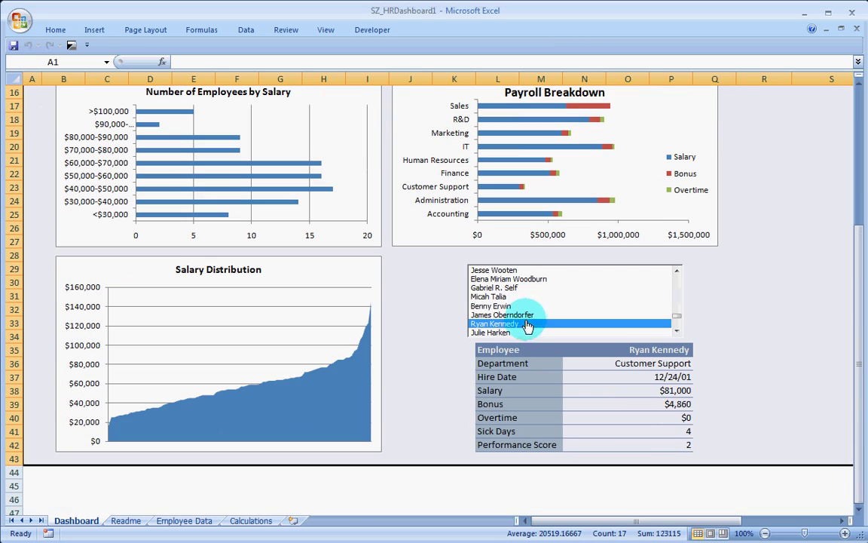
scroll(392, 395, up, 5)
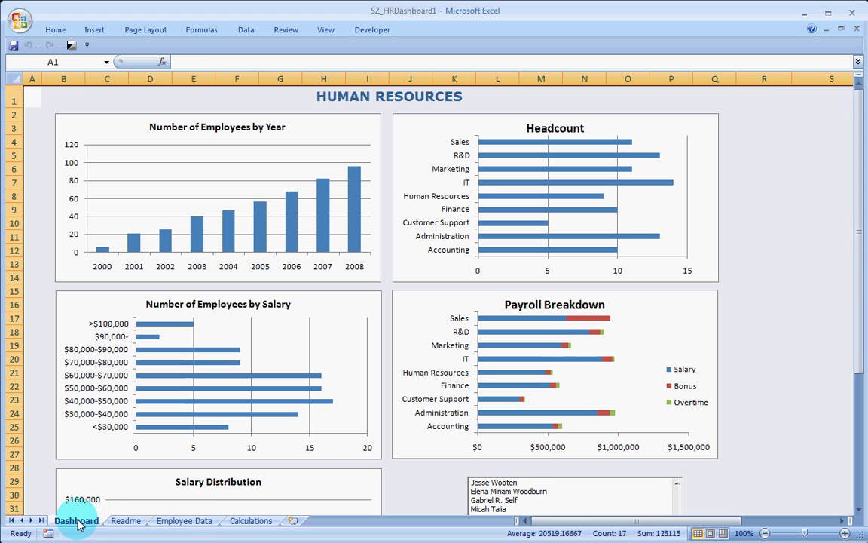
Move the Readme sheet behind the Calculations sheet and insert a blank worksheet at the end of the workbook
click(122, 521)
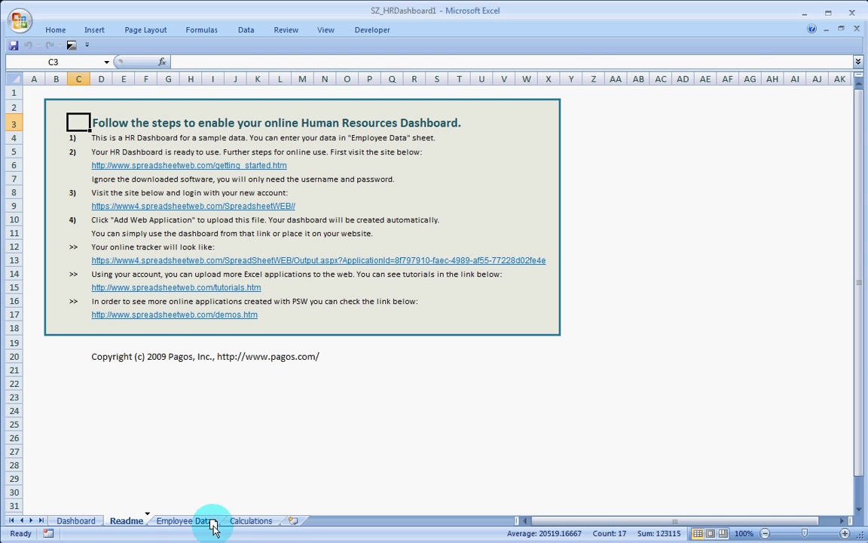
drag(283, 525, 285, 521)
click(286, 521)
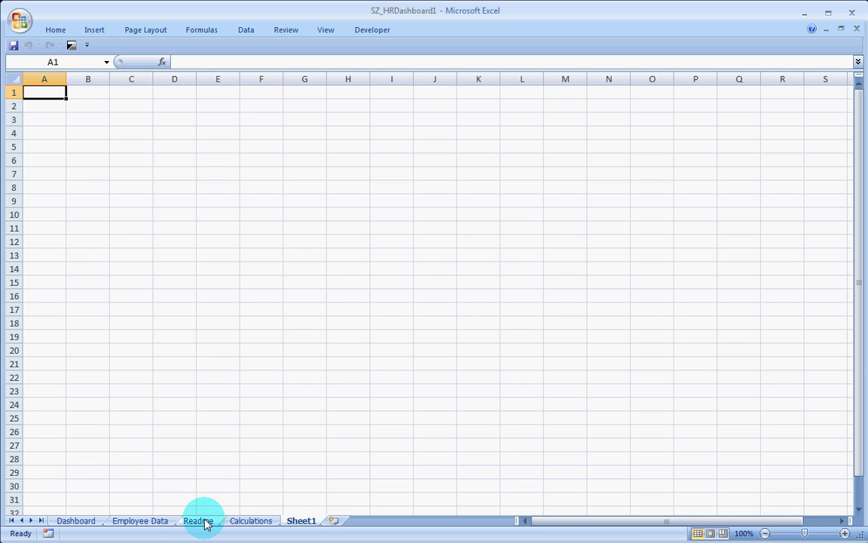
drag(202, 520, 287, 521)
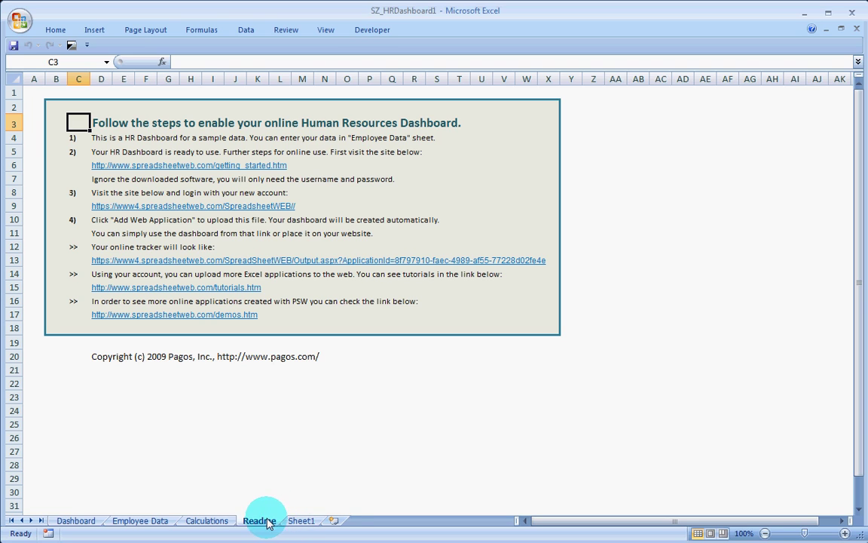
Delete the Readme sheet and the blank Sheet1 from the workbook
right_click(259, 521)
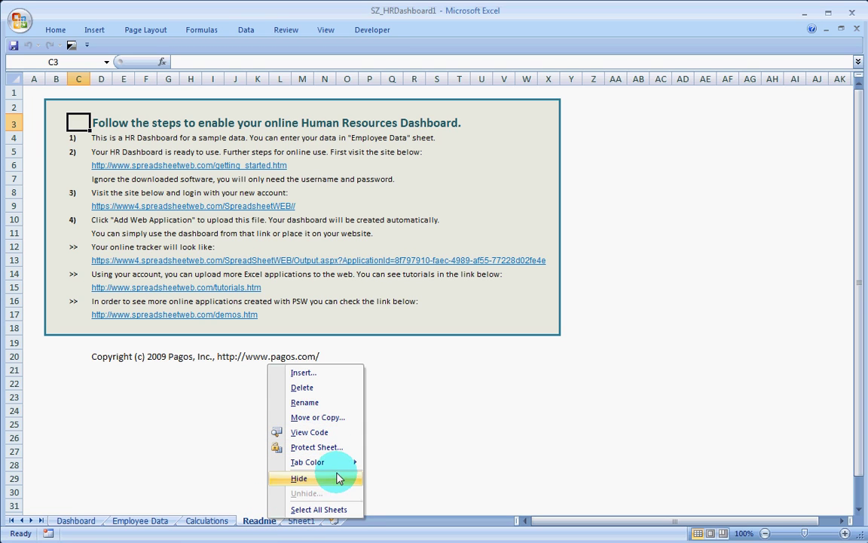
click(338, 392)
click(461, 345)
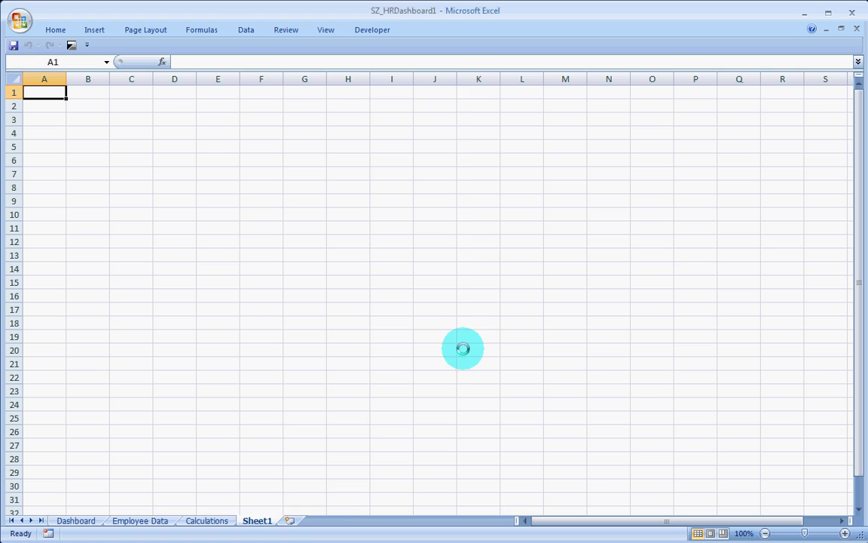
right_click(264, 525)
click(305, 391)
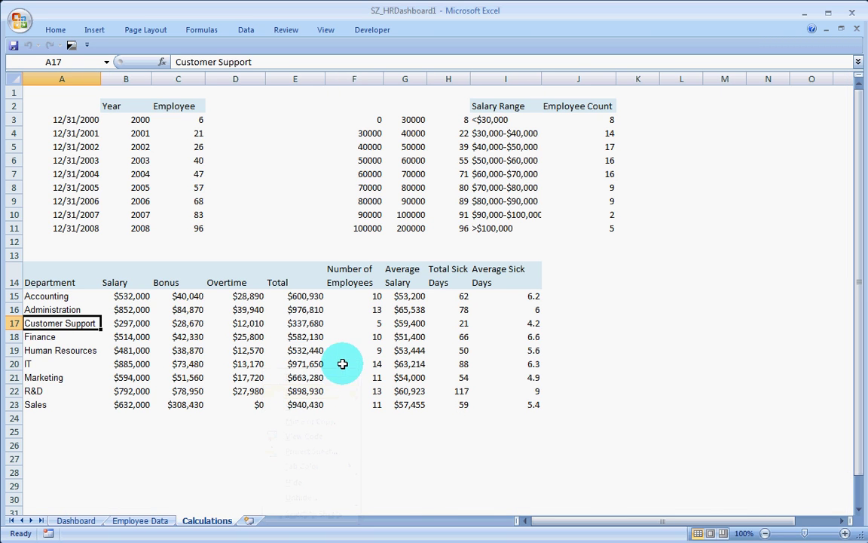
Examine the Employee Data sheet's records and go through each column header in row 2 from Full Name to Performance Score
click(95, 523)
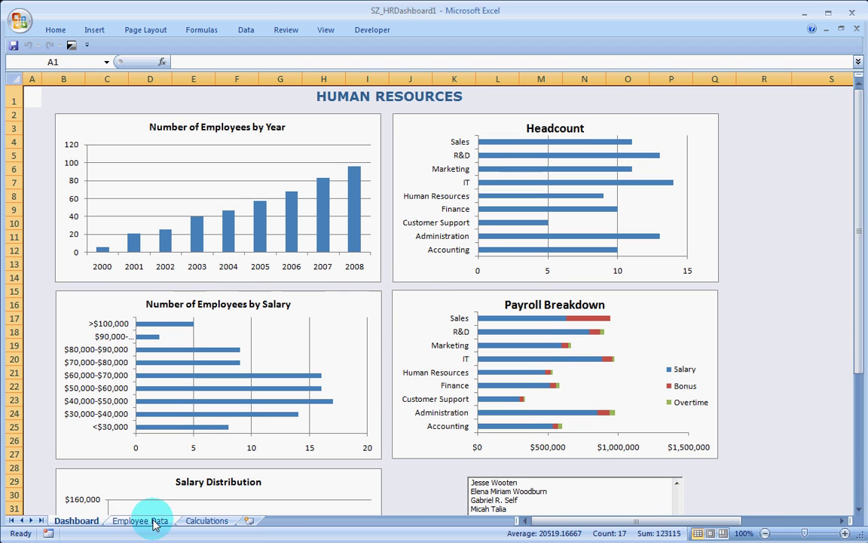
click(155, 524)
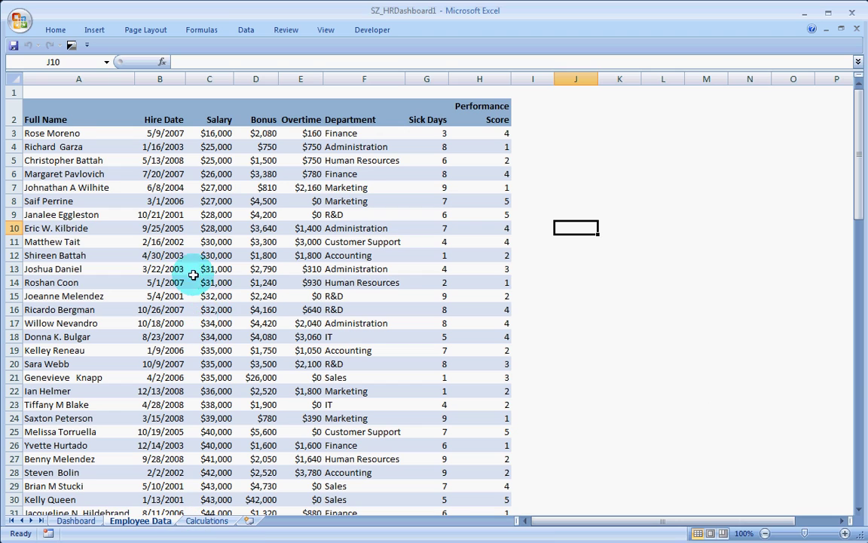
drag(56, 134, 473, 426)
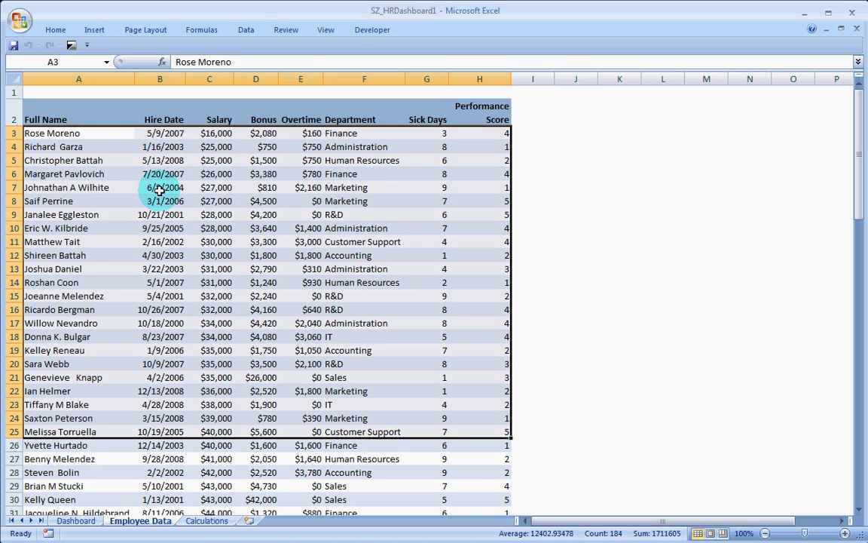
click(56, 117)
click(172, 118)
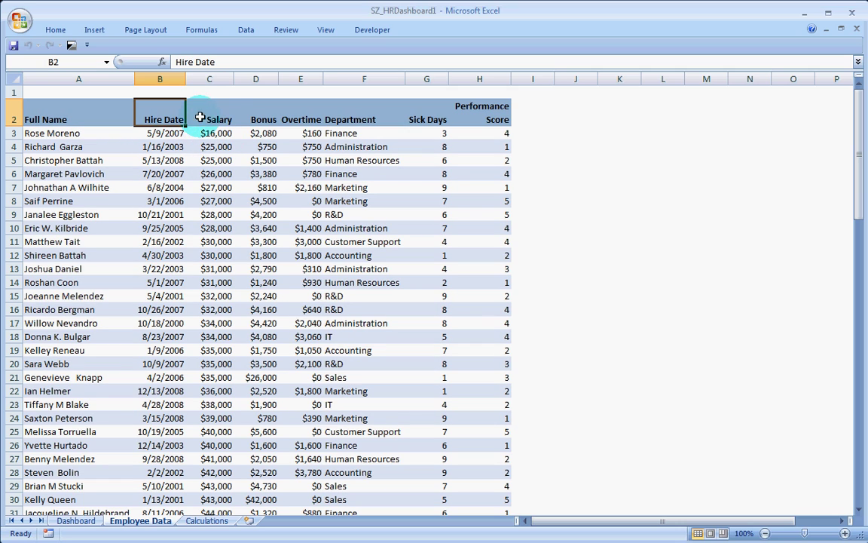
click(223, 112)
click(263, 112)
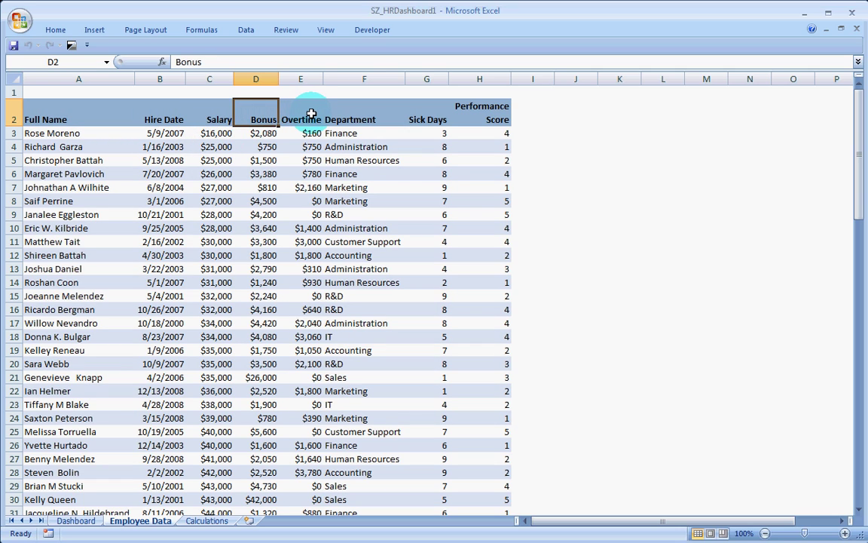
click(310, 113)
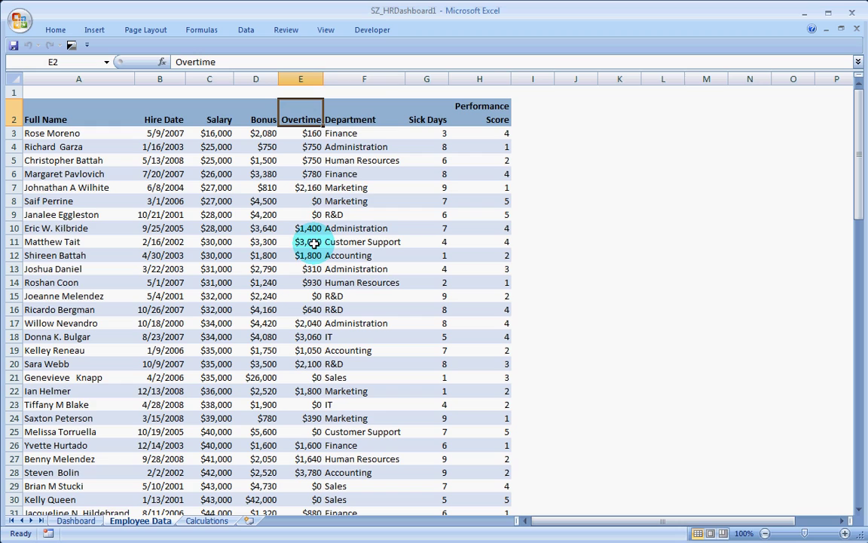
click(376, 110)
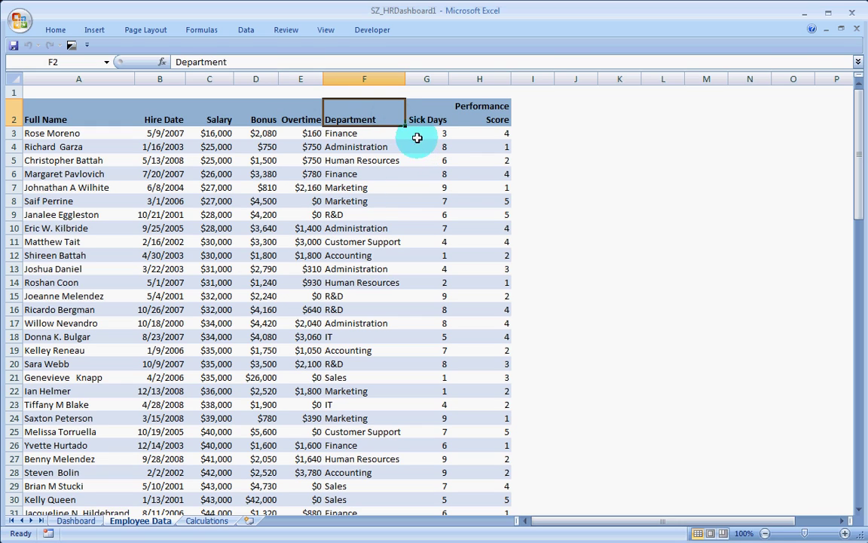
click(419, 121)
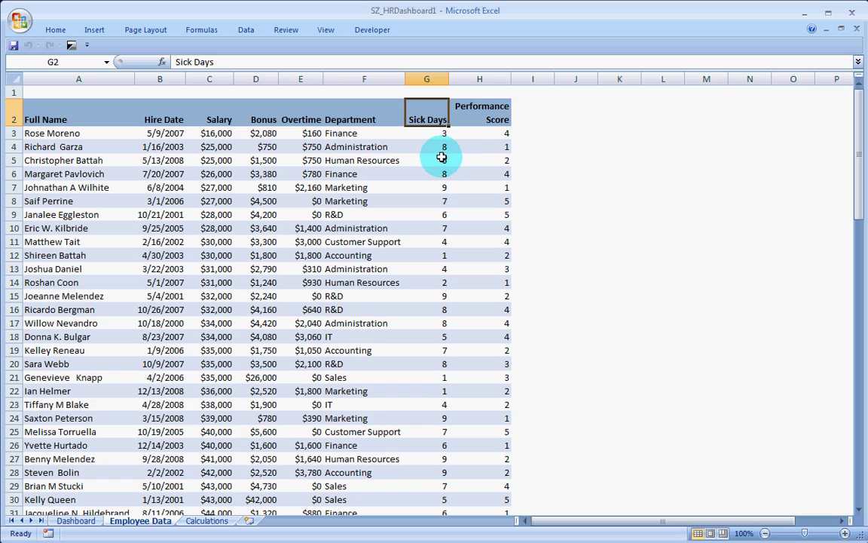
click(490, 113)
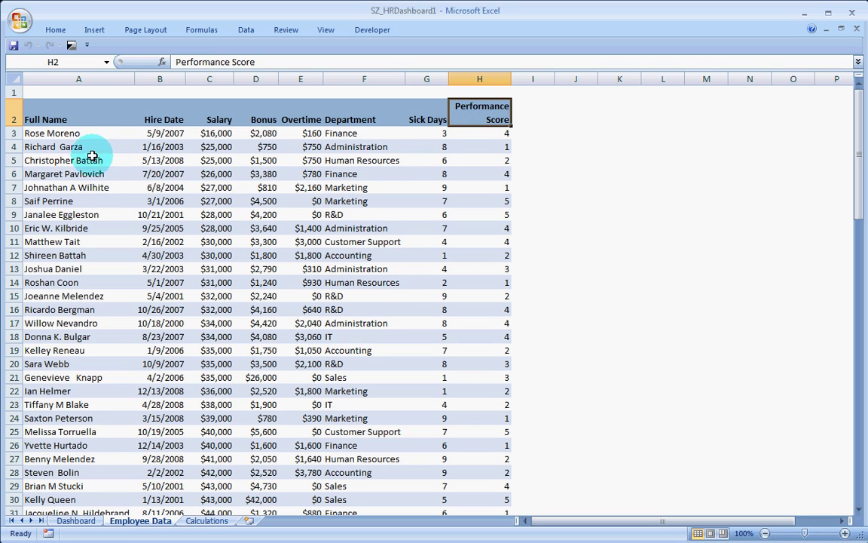
Jump from the first to the last employee record in the Full Name column, and return the view to the list's start
click(68, 134)
key(ctrl+Down)
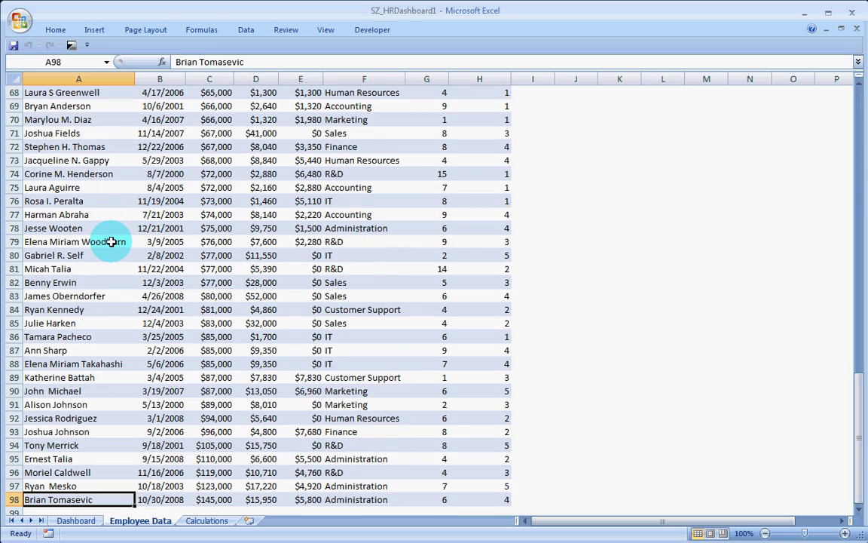
scroll(111, 241, up, 20)
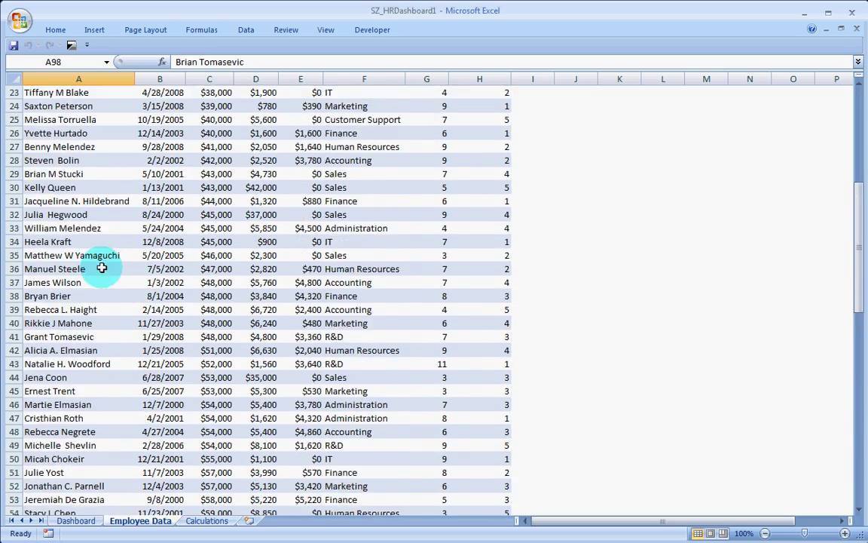
scroll(97, 217, up, 2)
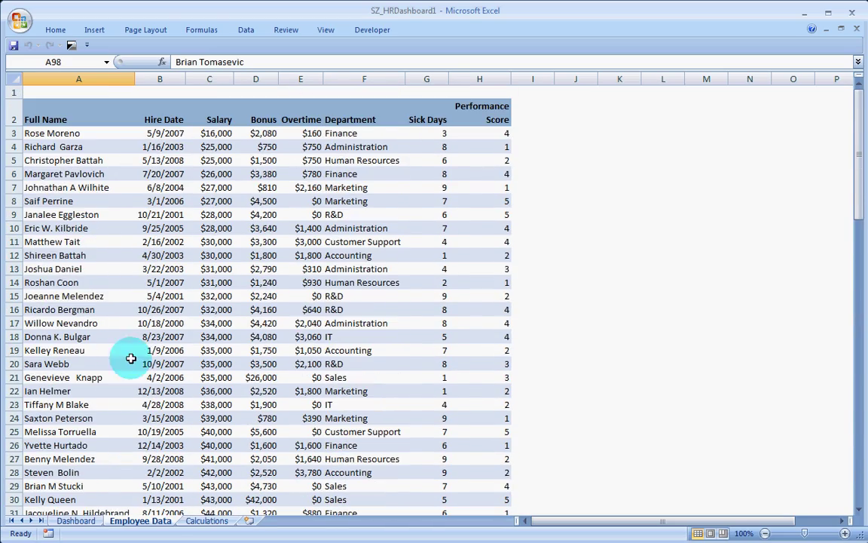
Compare the summary tables on the Calculations sheet with the charts on the Dashboard sheet
click(208, 520)
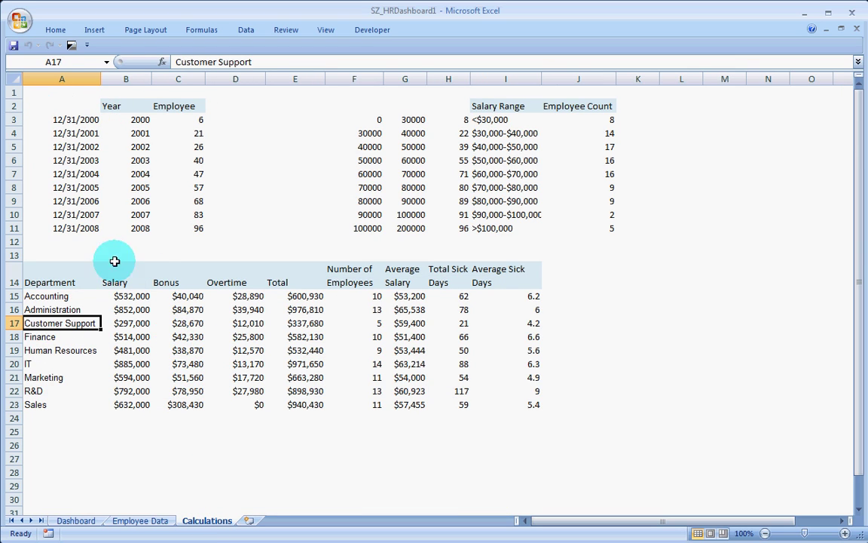
click(76, 520)
click(215, 520)
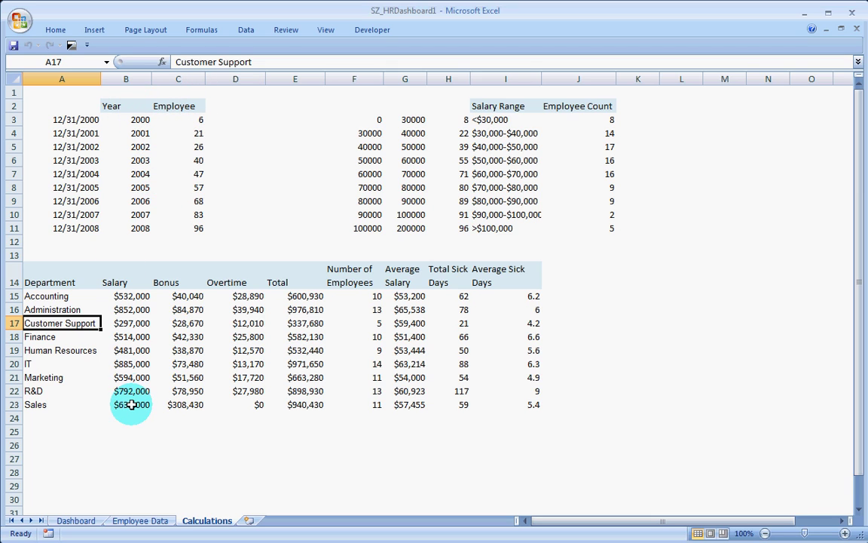
click(78, 521)
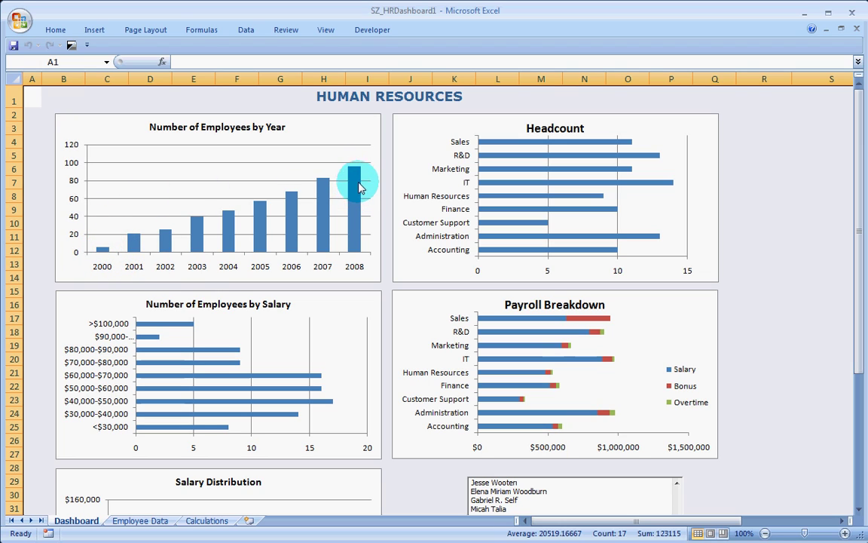
Select the Number of Employees values F15:F23 on the Calculations sheet and compare them with the Dashboard's Headcount chart
click(207, 521)
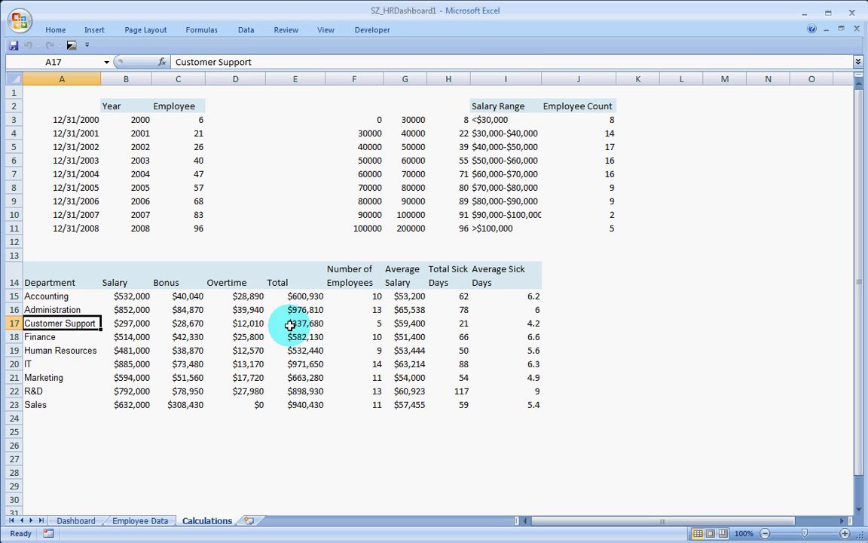
drag(372, 298, 351, 405)
click(75, 520)
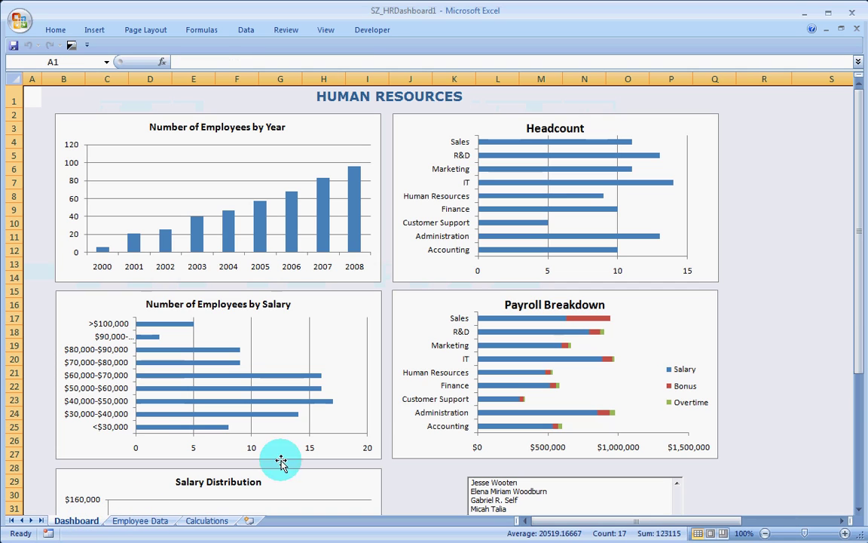
Check the Employee Data sheet and select the Department list A14:A23 on the Calculations sheet
click(132, 520)
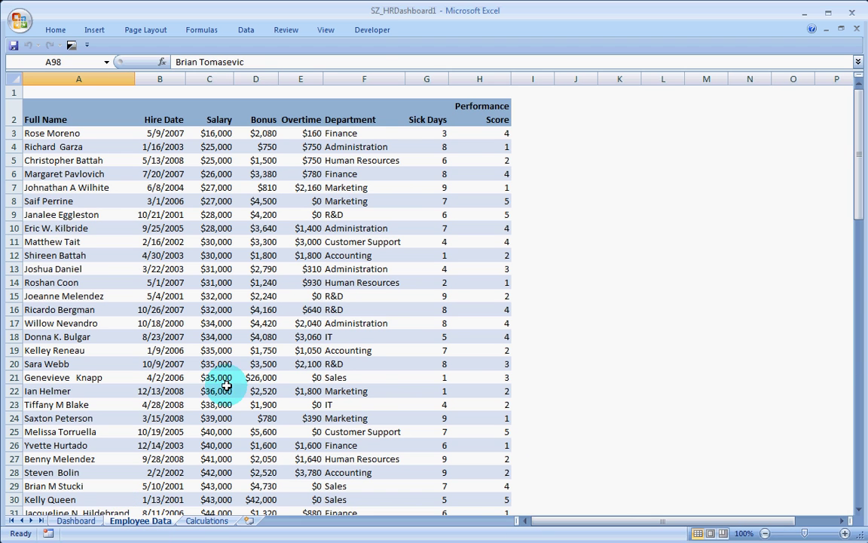
click(198, 520)
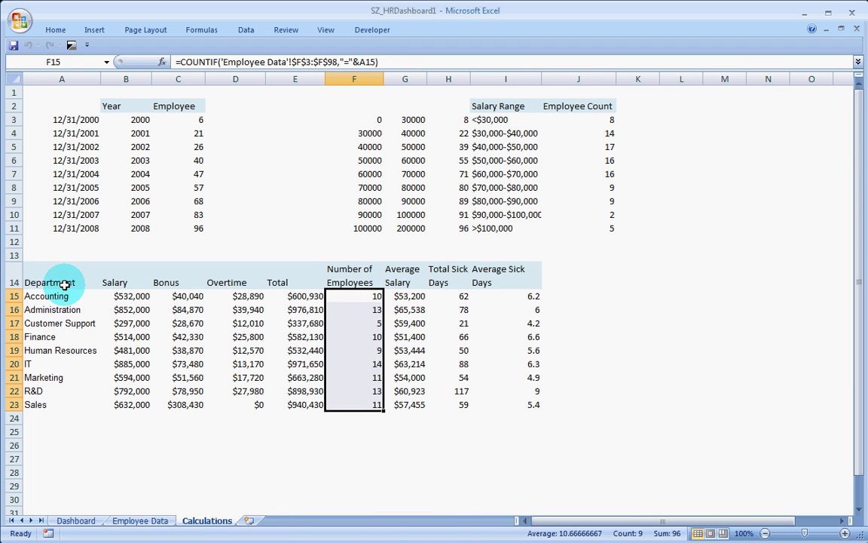
drag(66, 281, 56, 407)
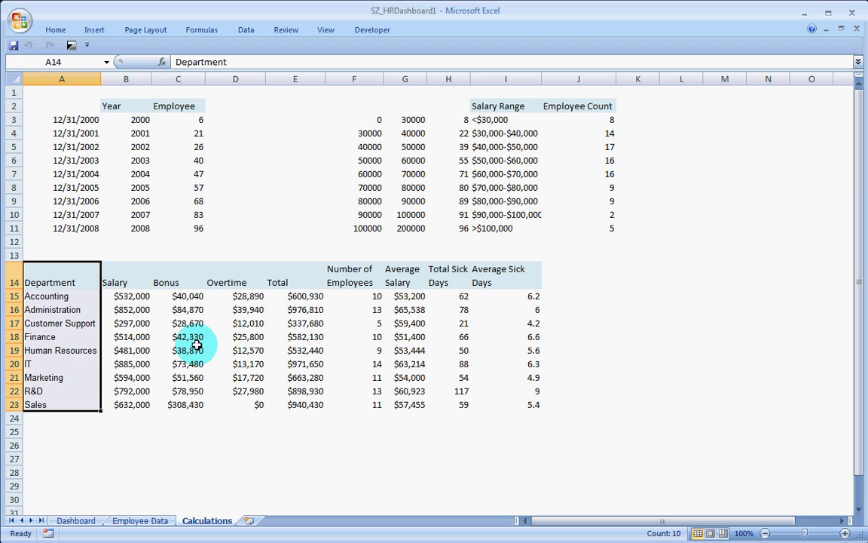
Examine the formulas behind Accounting's Salary, Bonus and Overtime totals in B15:D15, and select the Accounting label in A15
click(143, 299)
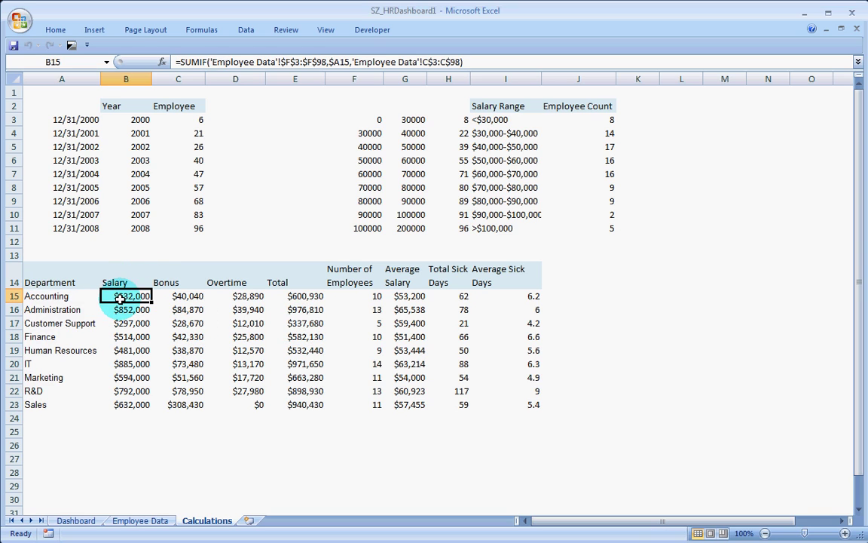
double_click(143, 299)
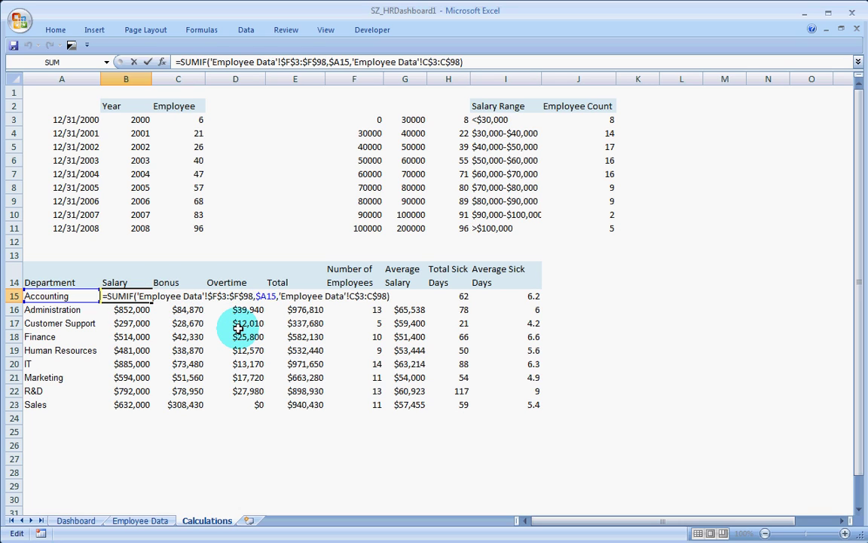
key(Return)
key(Return)
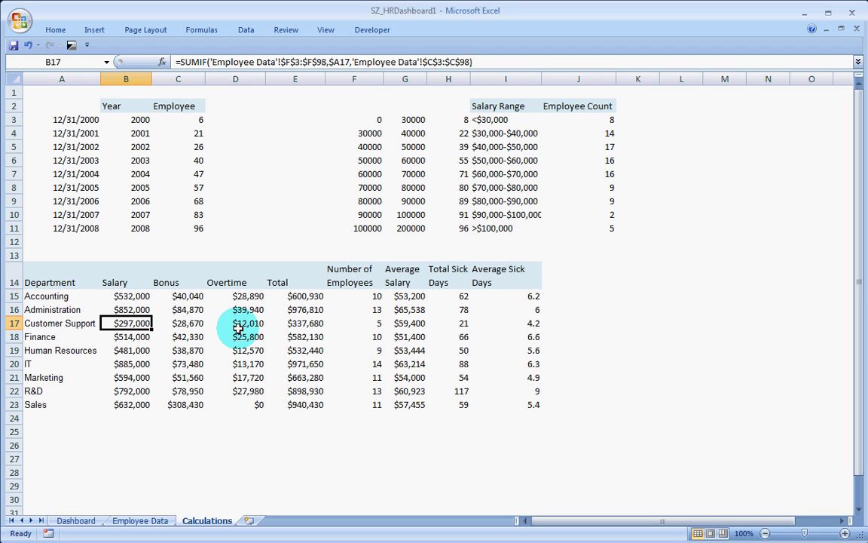
click(120, 295)
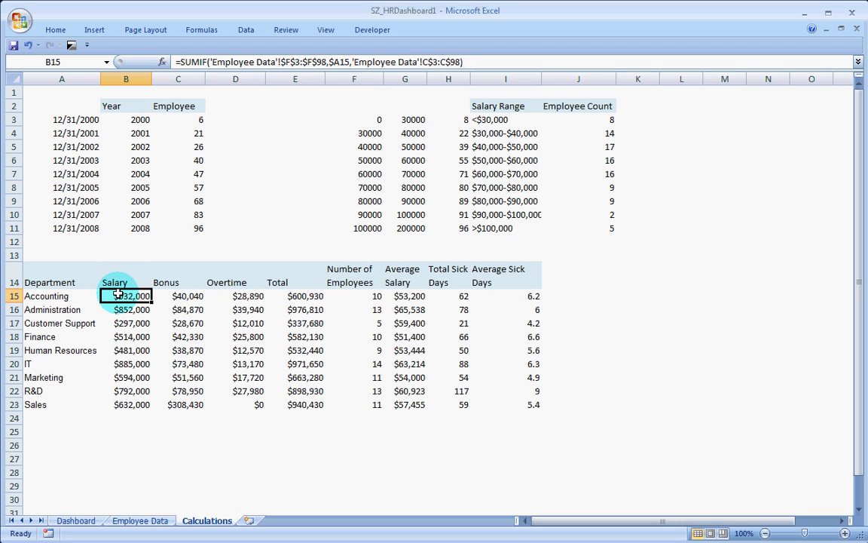
click(191, 295)
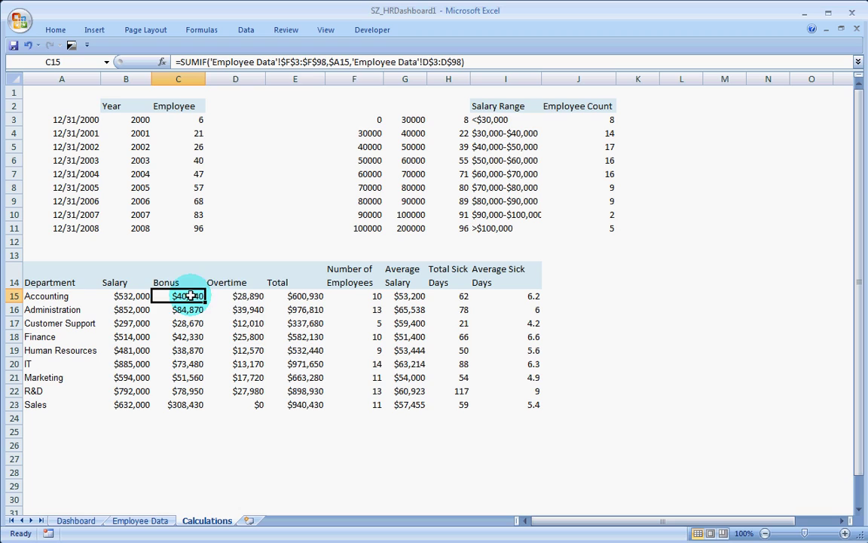
click(238, 296)
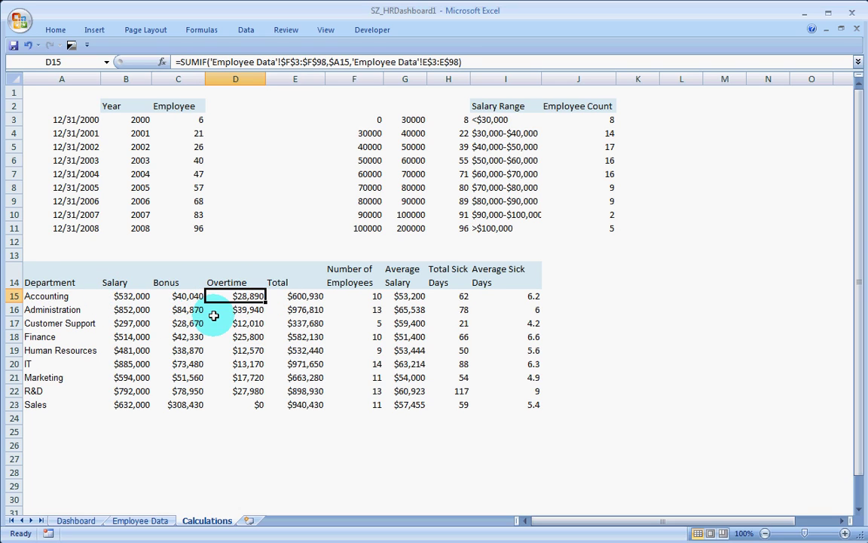
click(65, 296)
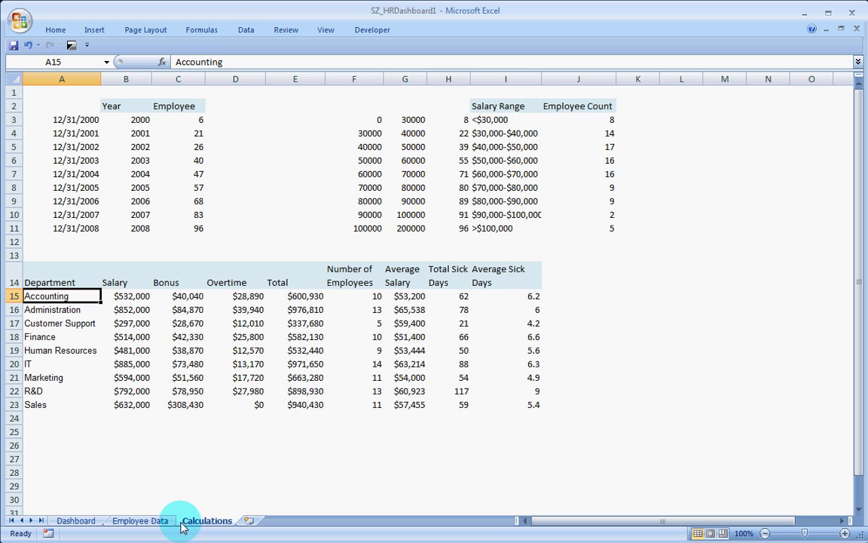
Add two new worksheets at the end of the workbook, named HR Dashboard and HR Calculation
click(75, 520)
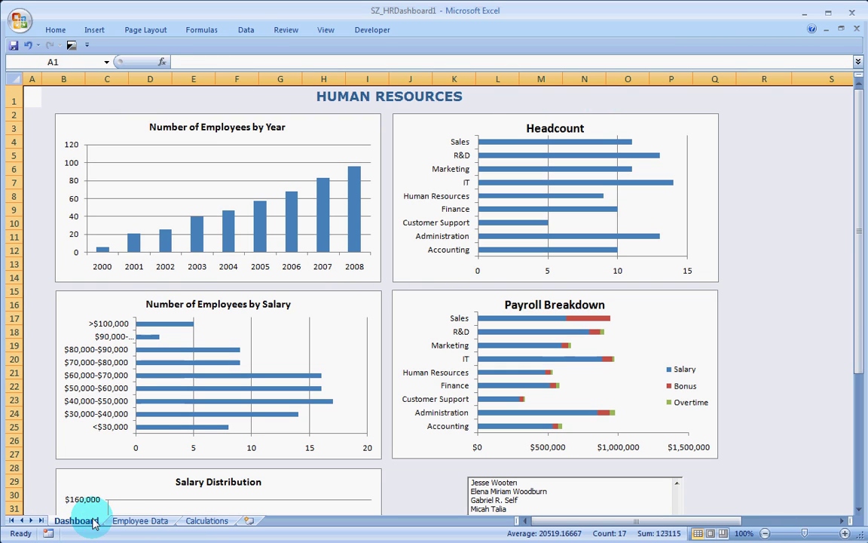
click(251, 521)
double_click(255, 520)
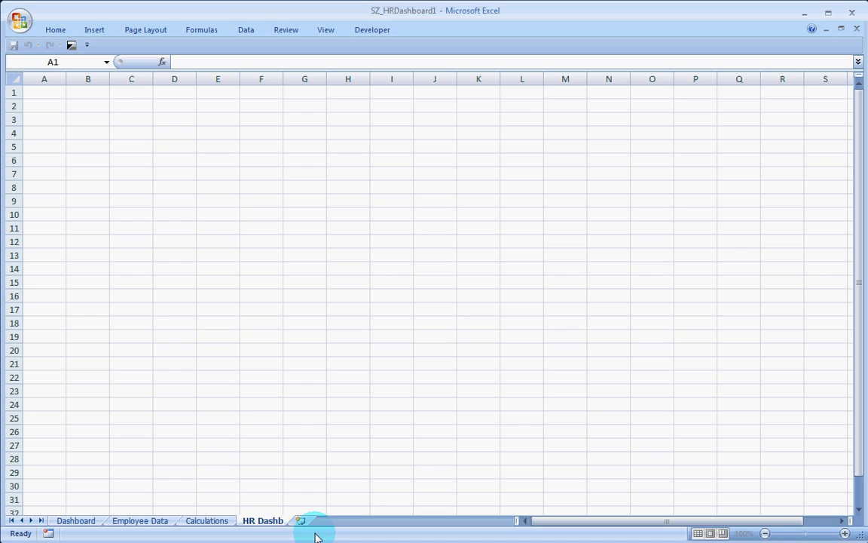
key(Return)
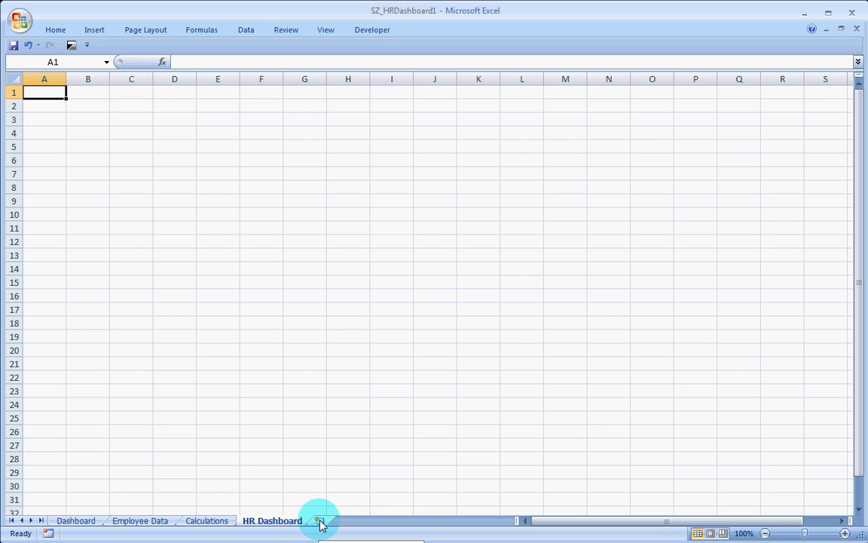
click(321, 521)
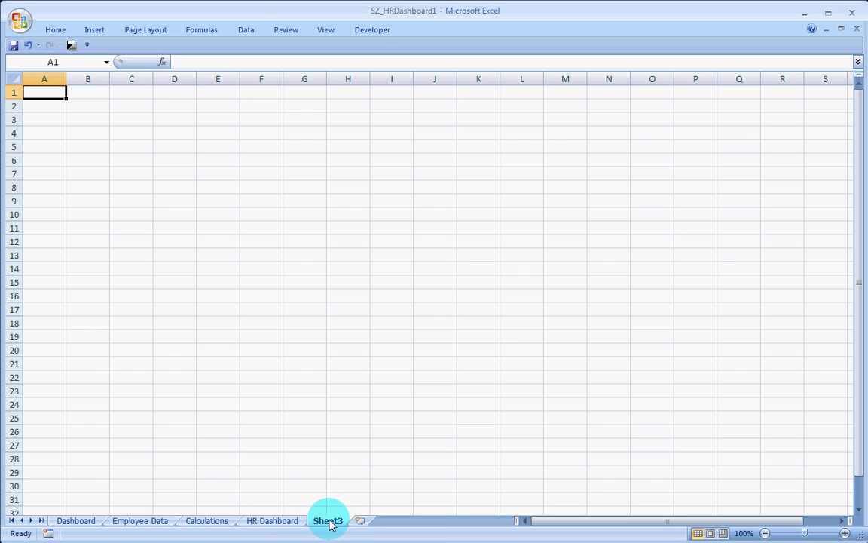
double_click(327, 520)
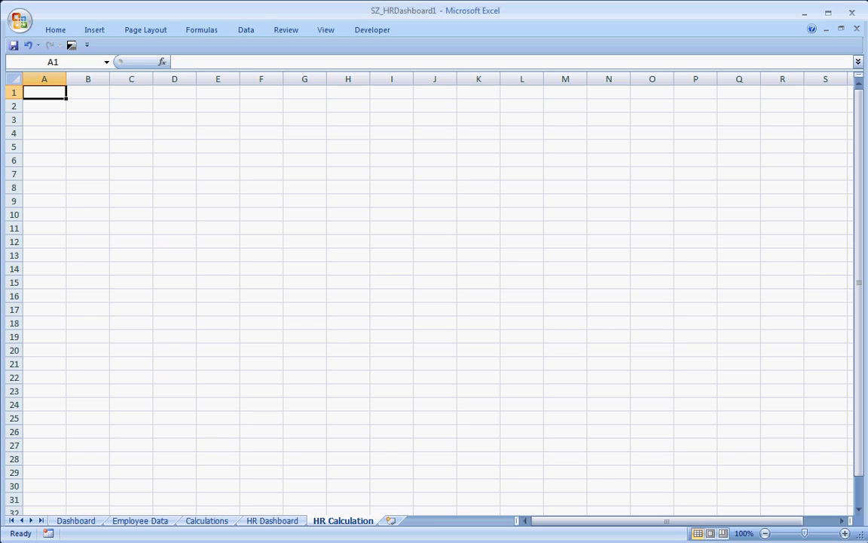
Move the Employee Data sheet to the end of the workbook, after HR Calculation
click(138, 521)
drag(125, 512, 392, 526)
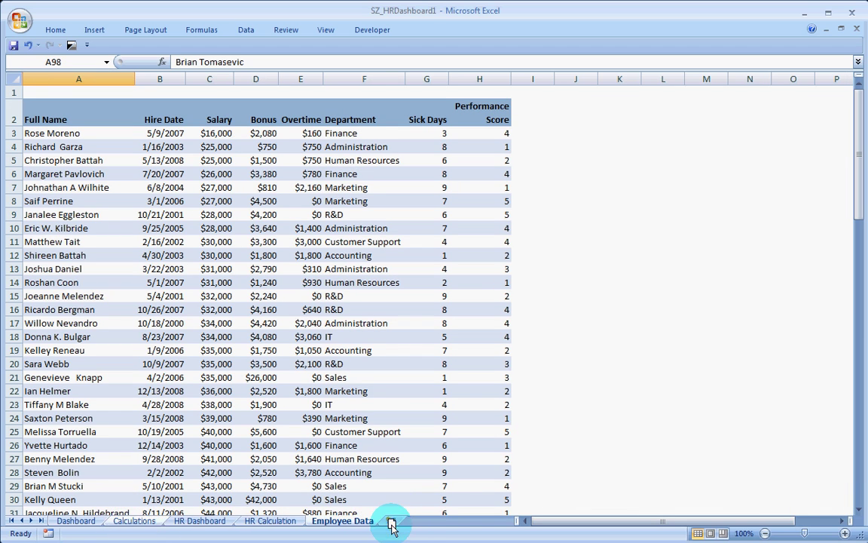
click(194, 522)
drag(195, 522, 142, 516)
Review the Dashboard and Calculations sheets against the blank HR Dashboard sheet, and check the Employee Data sheet
click(82, 521)
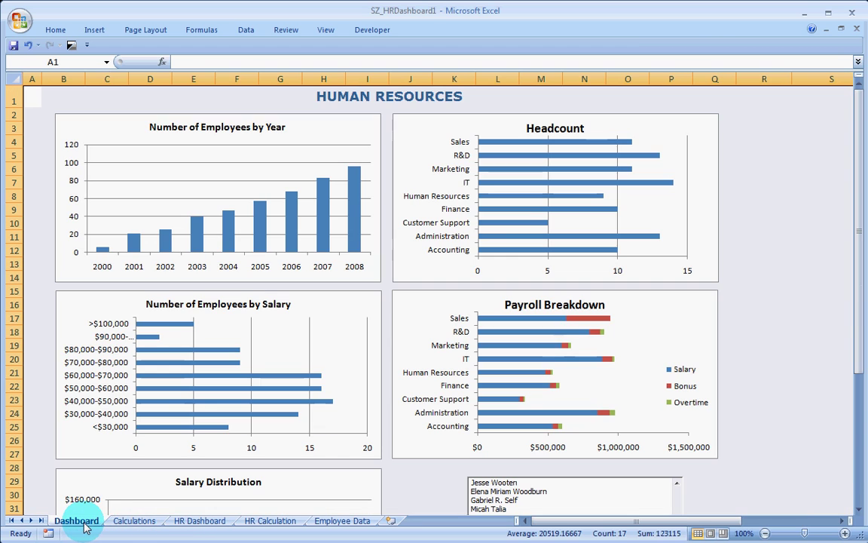
click(136, 523)
click(202, 521)
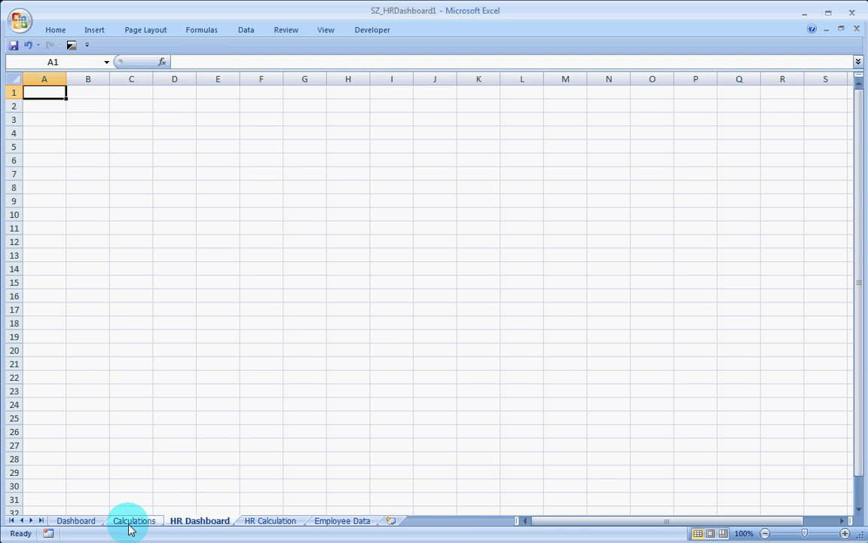
click(97, 526)
click(129, 523)
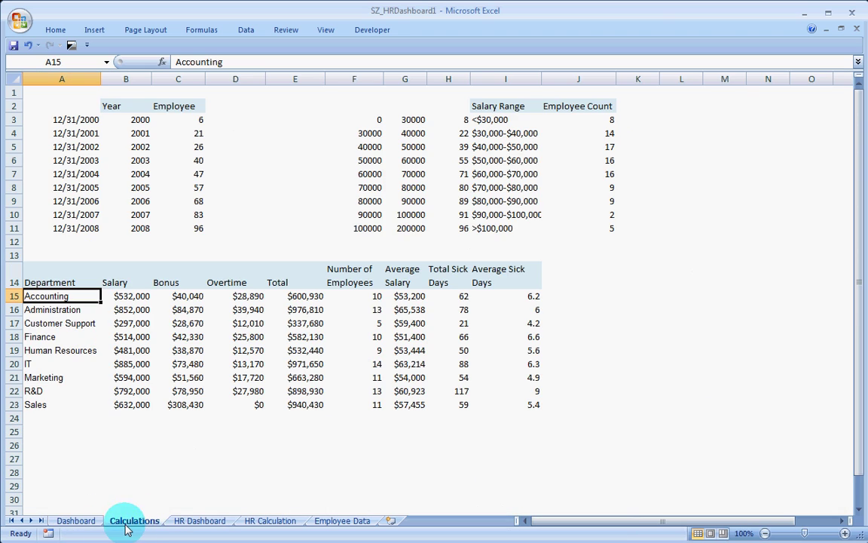
click(211, 523)
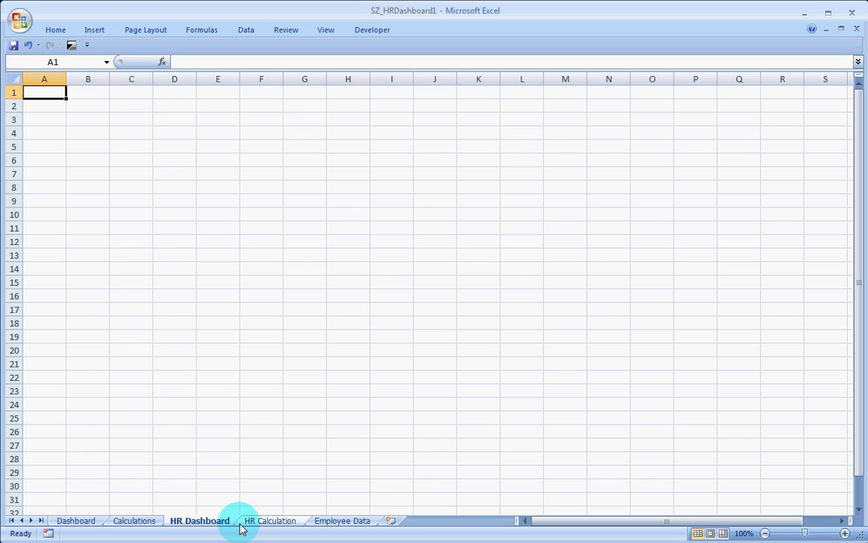
click(139, 522)
click(95, 523)
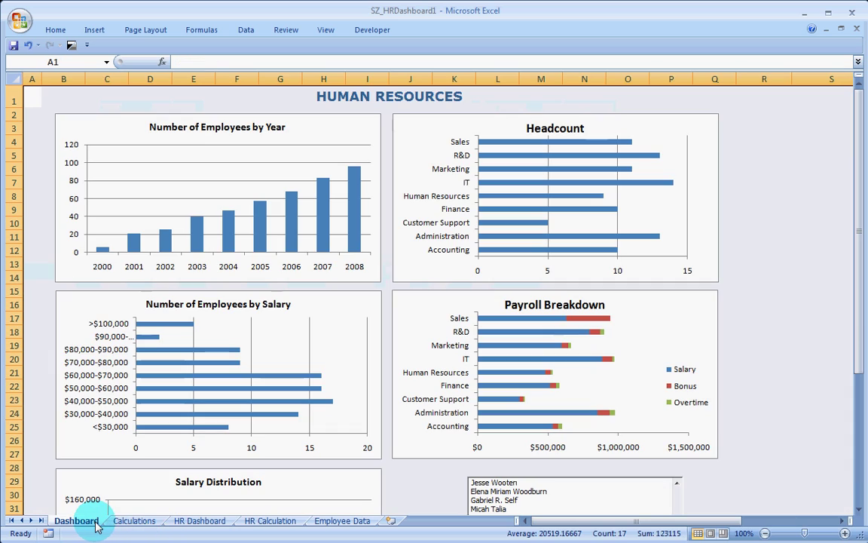
click(130, 521)
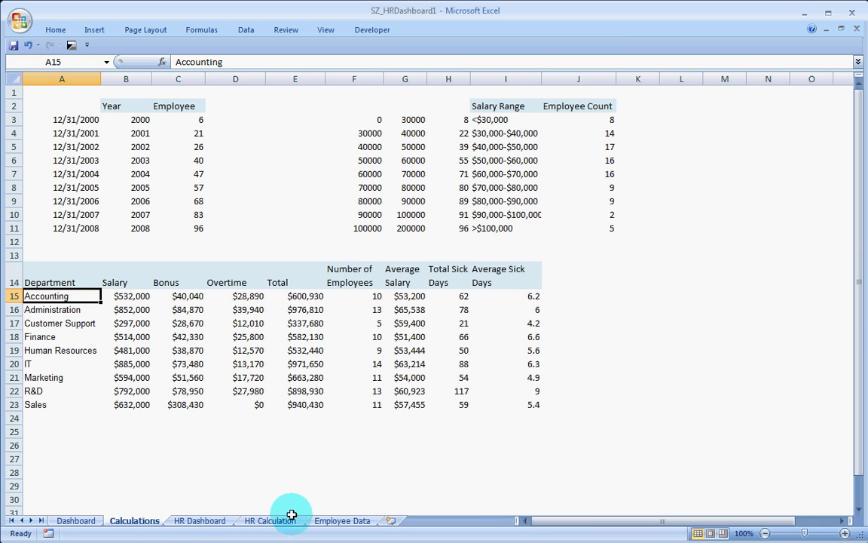
click(337, 521)
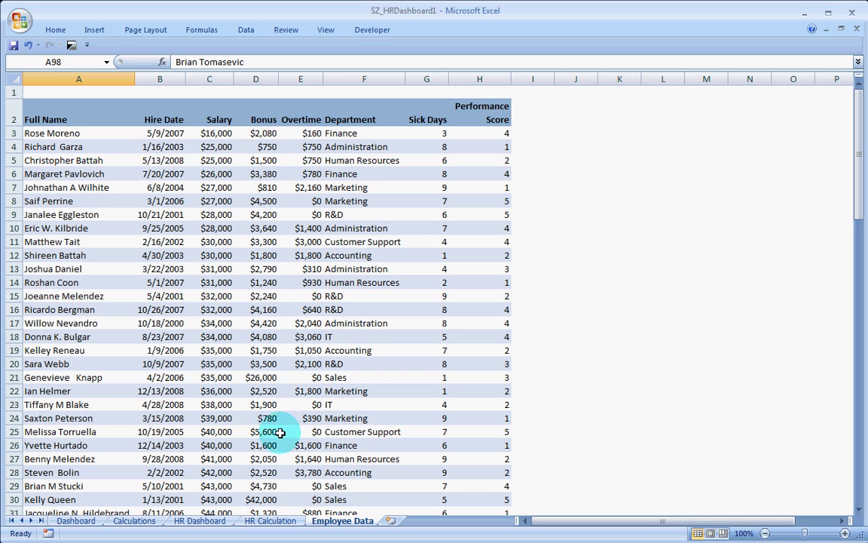
Choose several employees in turn from the Dashboard's list box to compare their details table, ending on the first name shown
click(92, 521)
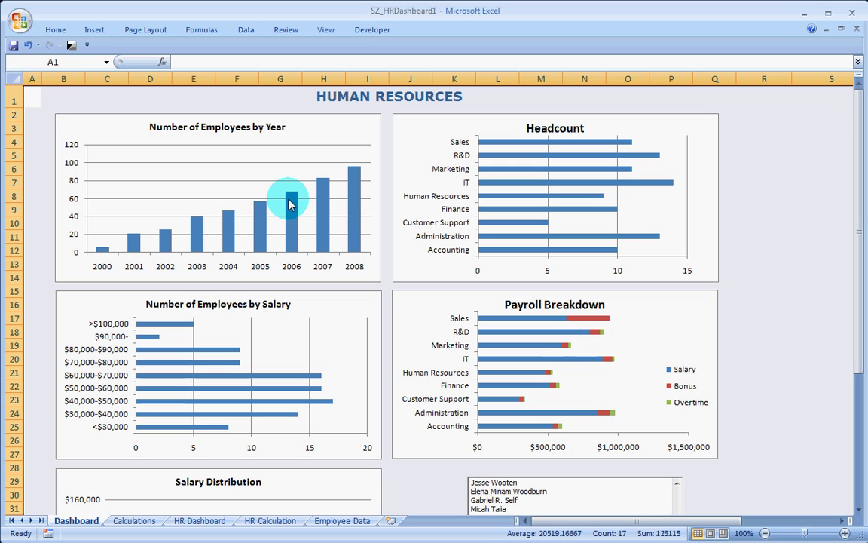
scroll(341, 409, down, 1)
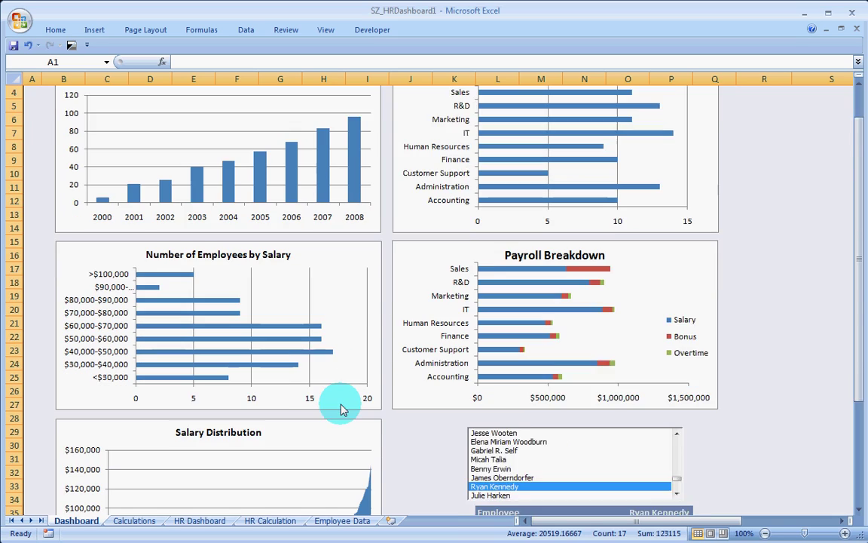
scroll(341, 409, down, 4)
click(502, 288)
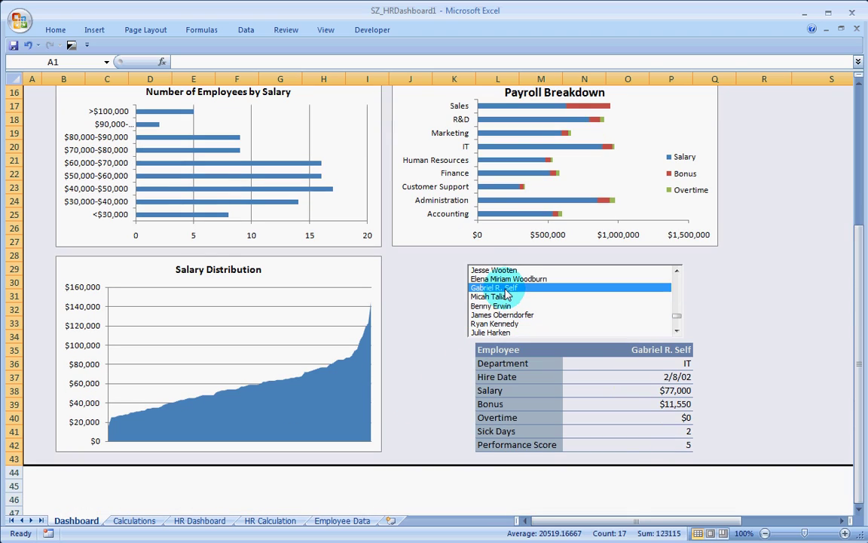
drag(498, 305, 501, 315)
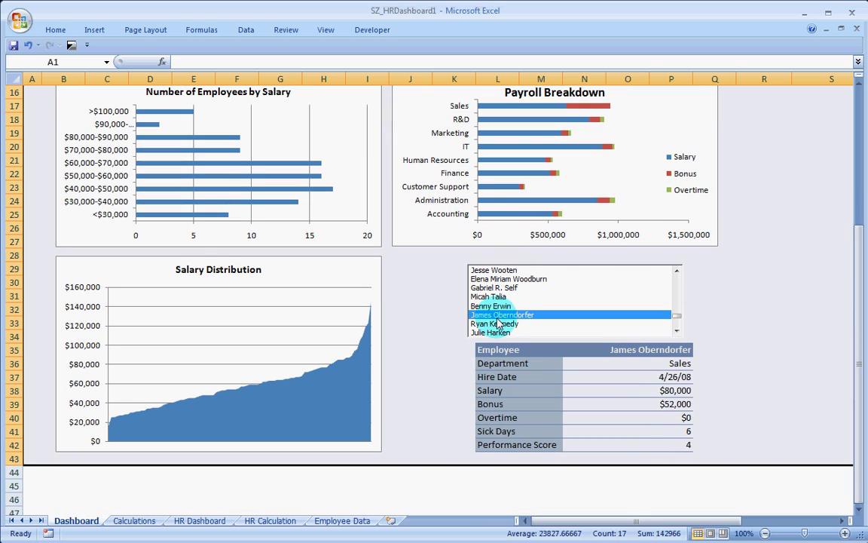
click(495, 272)
Examine the formulas behind the Employee, Salary, Sick Days and Performance Score values in the Dashboard's employee details table, returning to N35
click(642, 350)
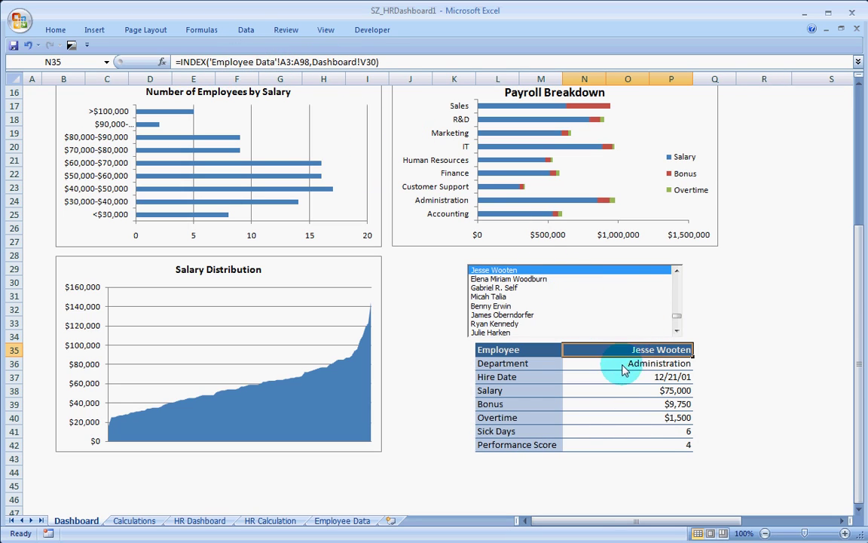
click(617, 390)
click(635, 435)
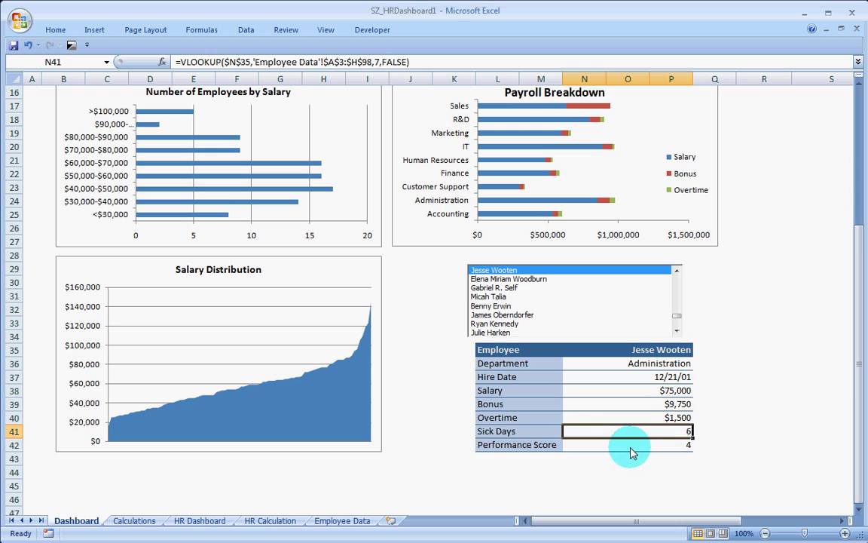
key(Down)
click(631, 356)
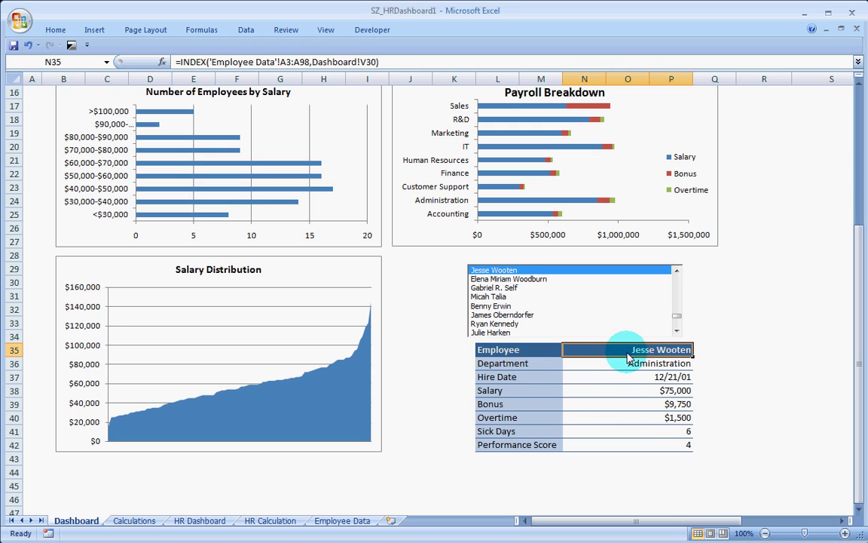